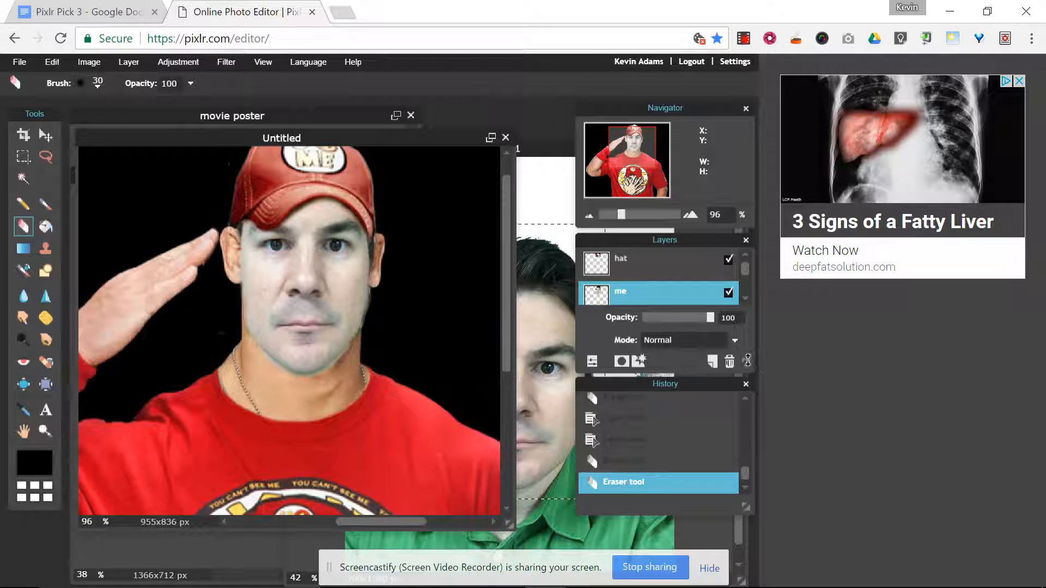
# - Rename the Background layer to cena and make the me layer active
pyautogui.moveTo(746, 363); pyautogui.dragTo(743, 424)
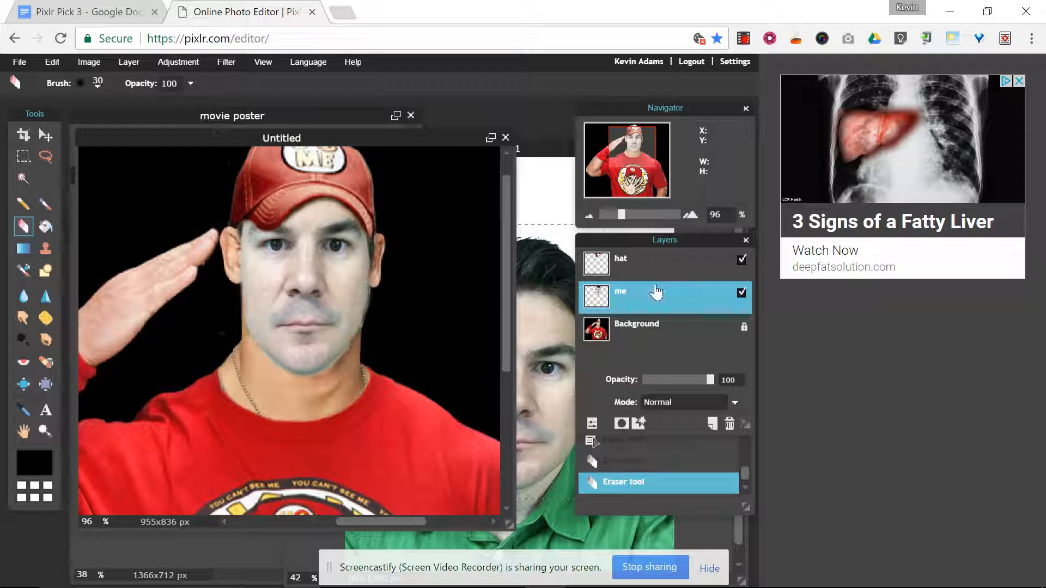
pyautogui.doubleClick(636, 327)
pyautogui.write('cena')
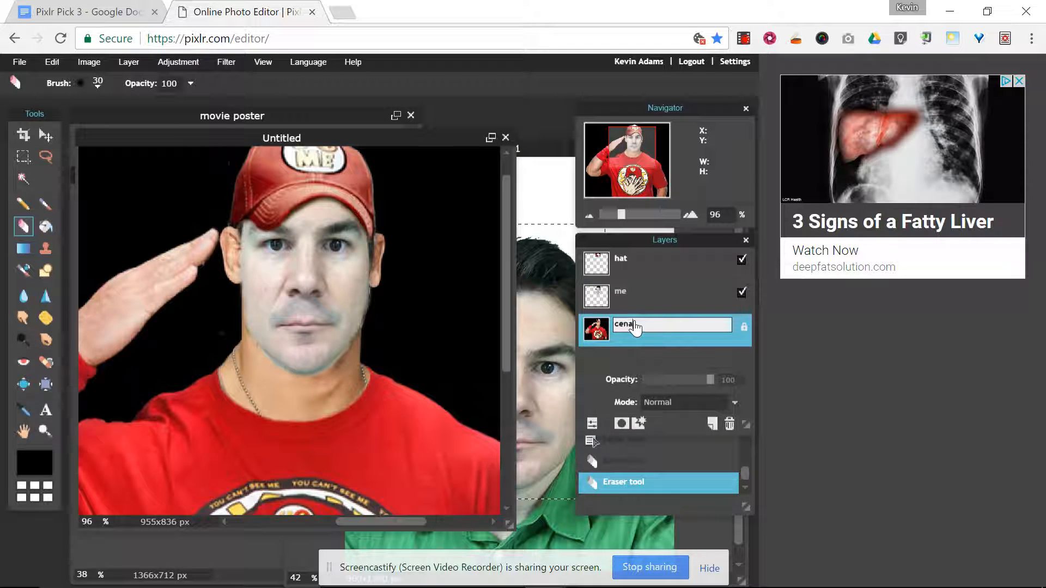
pyautogui.click(638, 304)
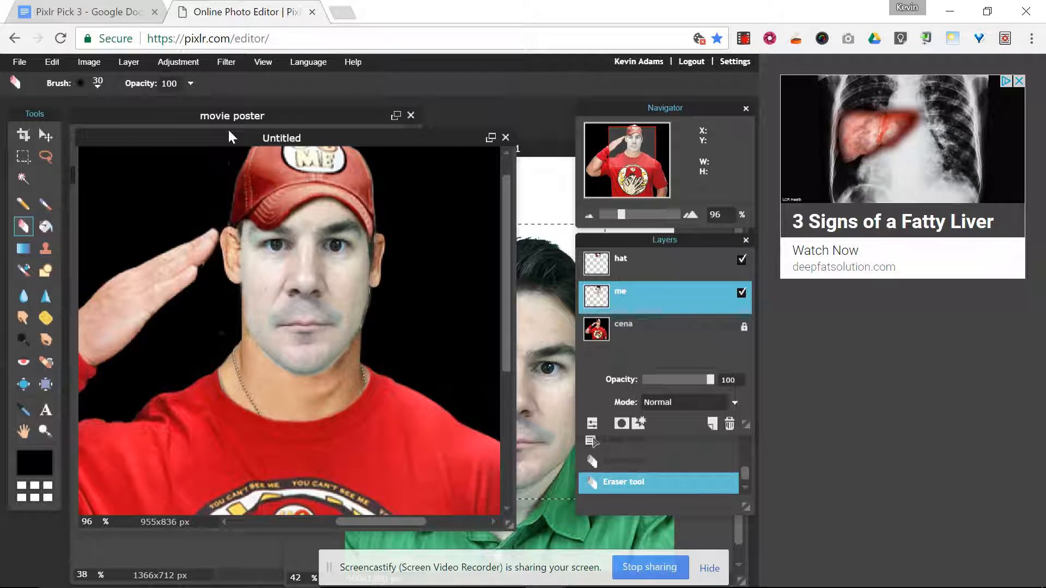
# - Set the me layer's Hue & Saturation values to hue 11, saturation 50 and lightness -8
pyautogui.click(178, 64)
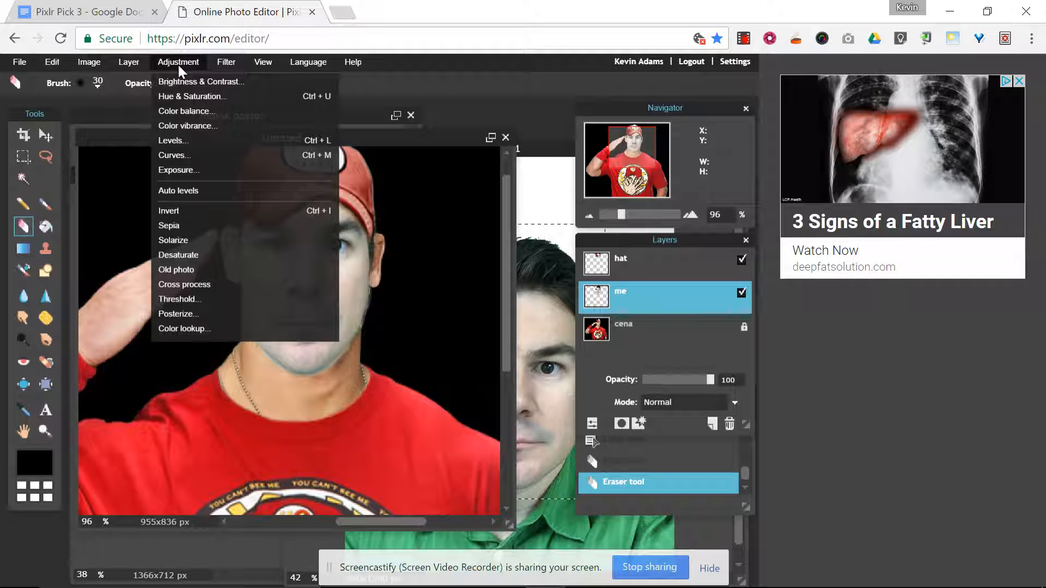
pyautogui.click(187, 96)
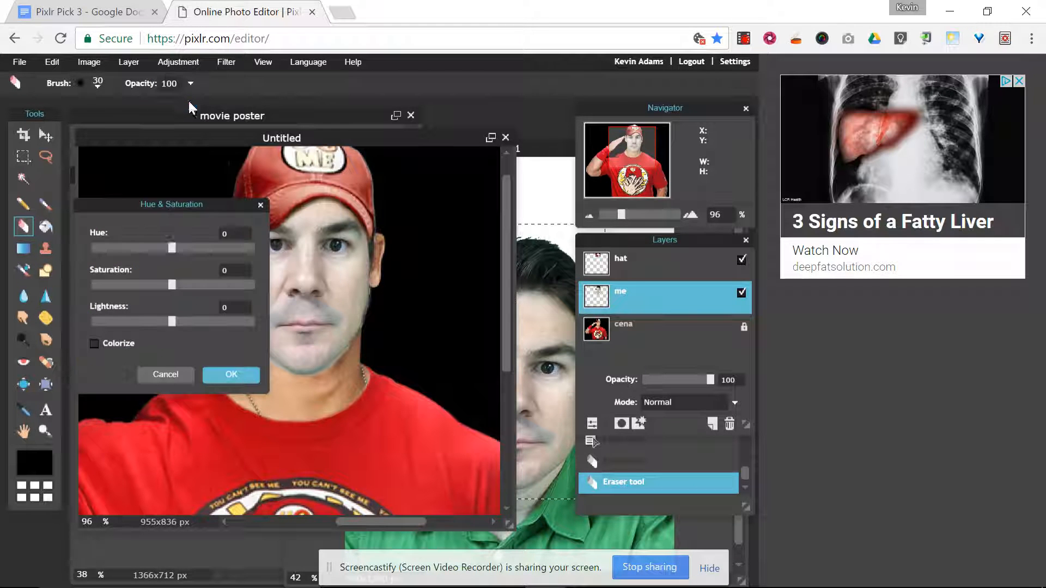
pyautogui.moveTo(166, 210); pyautogui.dragTo(515, 266)
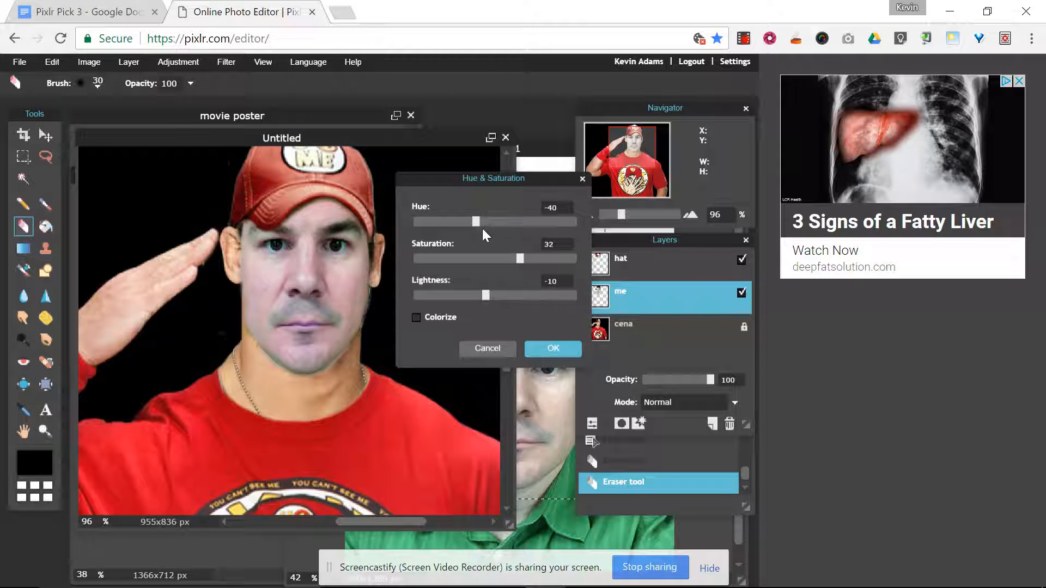
pyautogui.moveTo(488, 225)
pyautogui.mouseDown()
pyautogui.moveTo(509, 227)
pyautogui.moveTo(467, 227)
pyautogui.moveTo(479, 227)
pyautogui.mouseUp()
pyautogui.moveTo(532, 259)
pyautogui.mouseDown()
pyautogui.moveTo(488, 260)
pyautogui.moveTo(529, 262)
pyautogui.mouseUp()
pyautogui.moveTo(486, 292)
pyautogui.mouseDown()
pyautogui.moveTo(475, 295)
pyautogui.moveTo(496, 295)
pyautogui.moveTo(487, 295)
pyautogui.mouseUp()
pyautogui.moveTo(527, 258)
pyautogui.mouseDown()
pyautogui.moveTo(463, 266)
pyautogui.moveTo(534, 265)
pyautogui.mouseUp()
pyautogui.moveTo(479, 221); pyautogui.dragTo(499, 226)
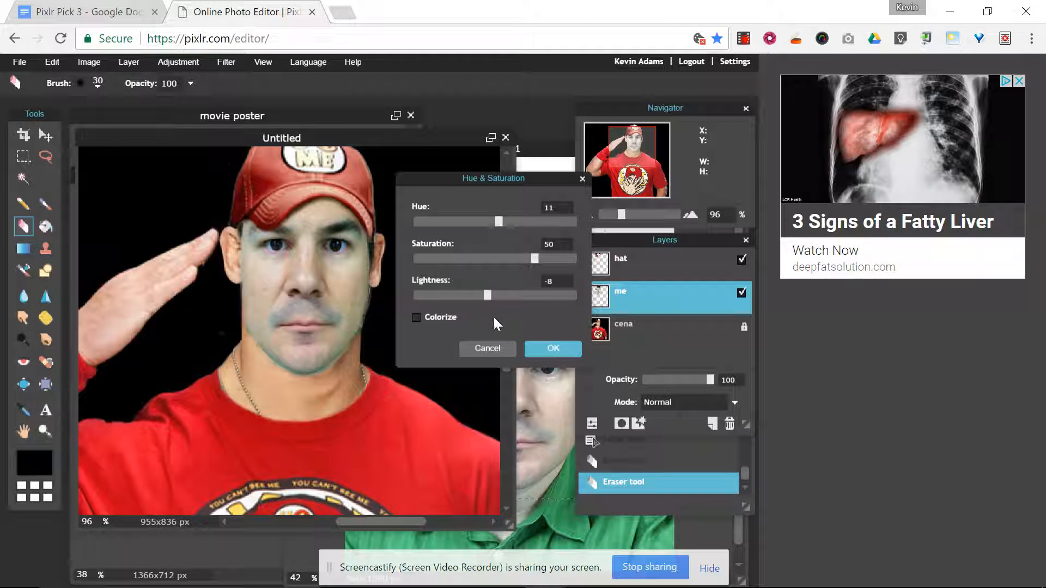
# - Try Colorize on the face, turn it back off and apply the Hue & Saturation adjustment
pyautogui.click(440, 317)
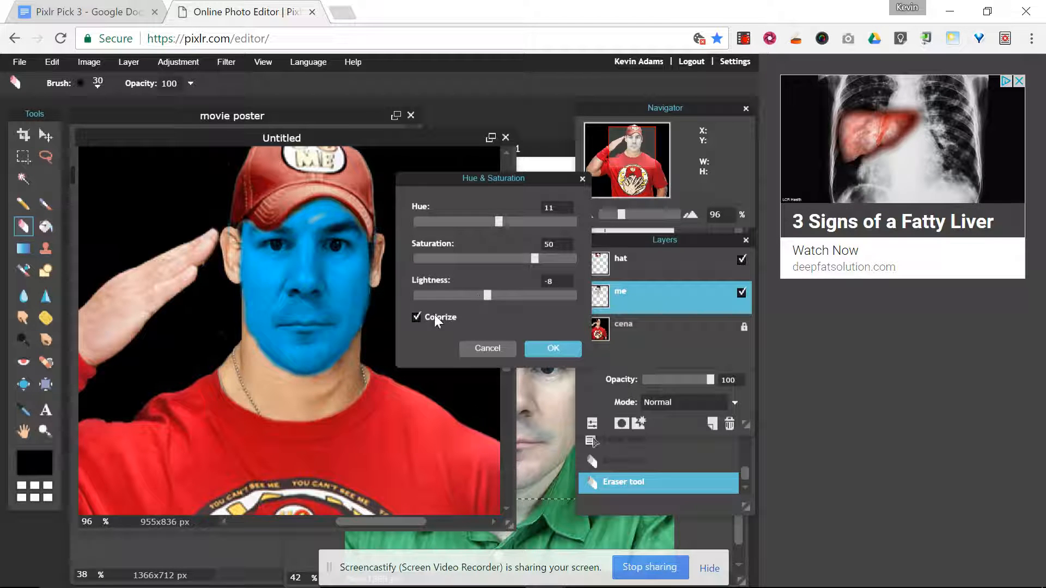
pyautogui.click(435, 317)
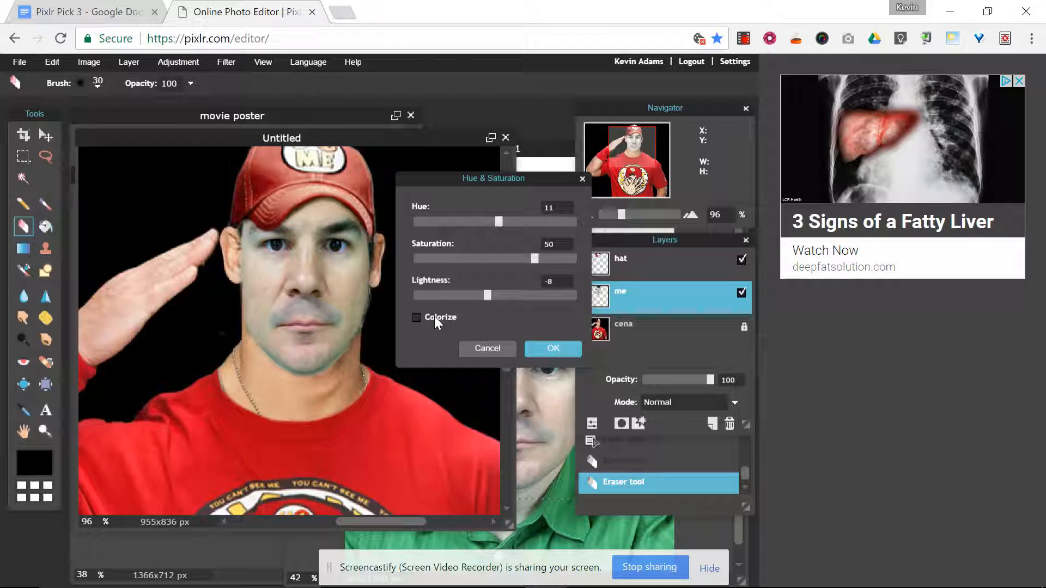
pyautogui.click(543, 347)
pyautogui.moveTo(623, 217); pyautogui.dragTo(607, 220)
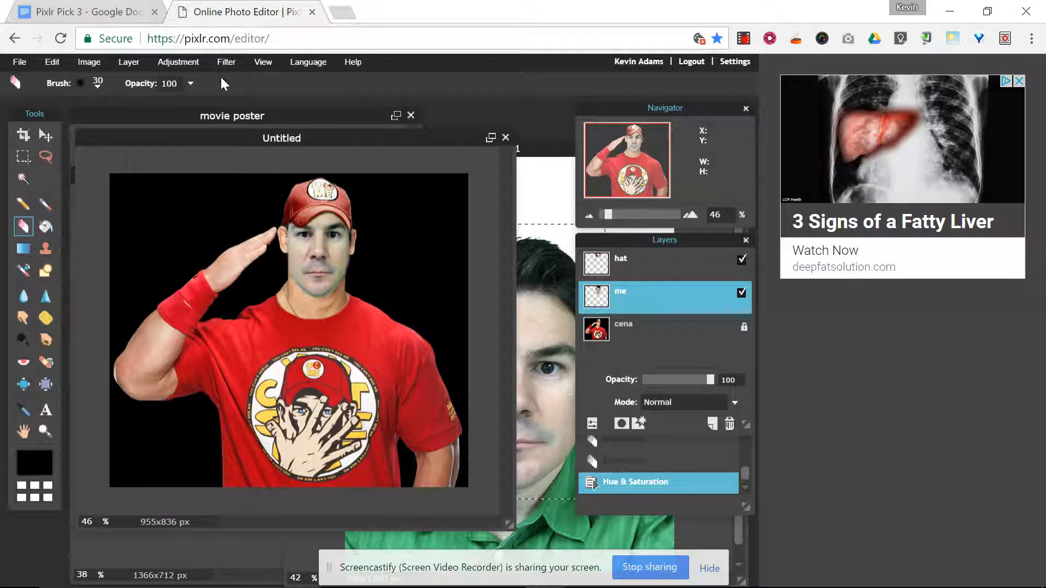
pyautogui.click(185, 64)
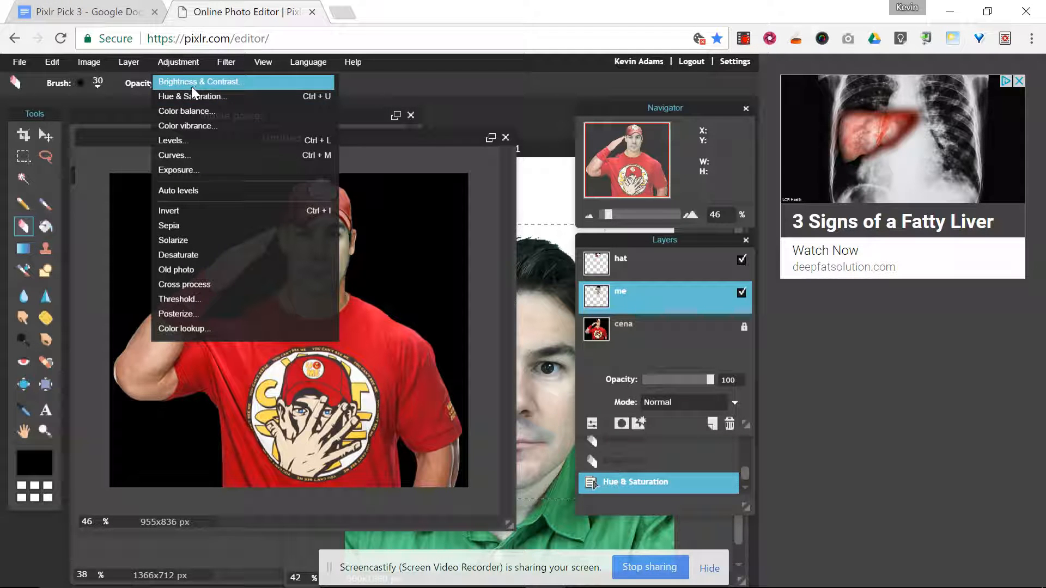
pyautogui.click(182, 64)
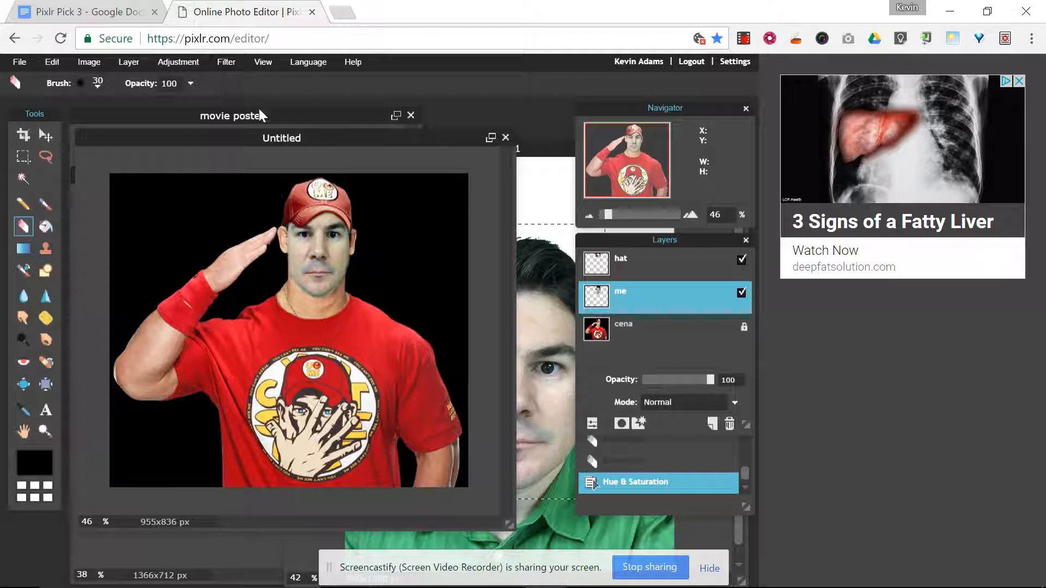
pyautogui.click(253, 62)
pyautogui.click(254, 61)
# - Move the Untitled portrait image aside and bring the landscape edit image to the front
pyautogui.moveTo(267, 136); pyautogui.dragTo(384, 164)
pyautogui.moveTo(182, 178); pyautogui.dragTo(200, 132)
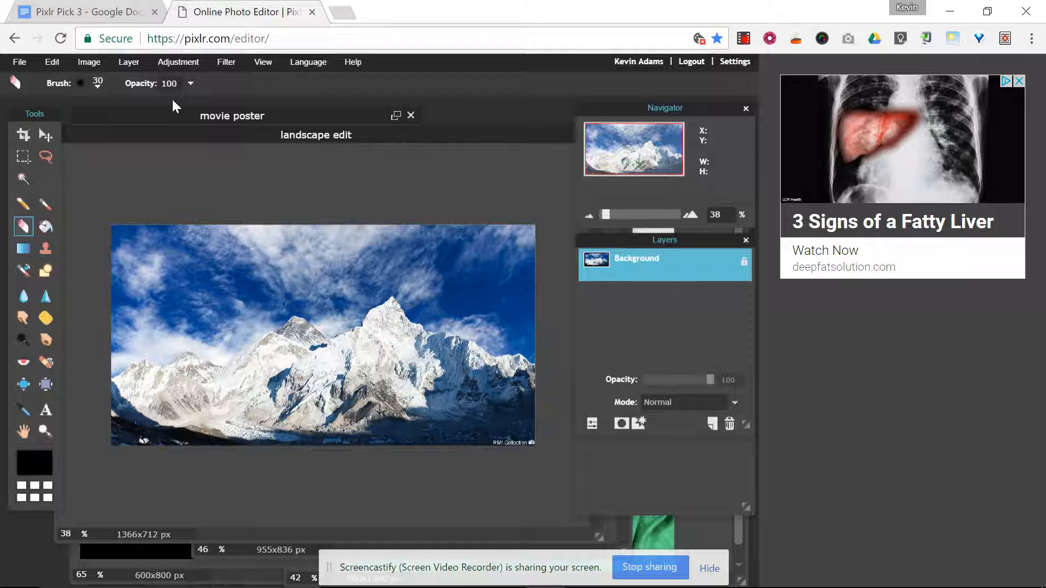
# - Preview a Brightness & Contrast change on the mountain landscape and discard it
pyautogui.click(181, 67)
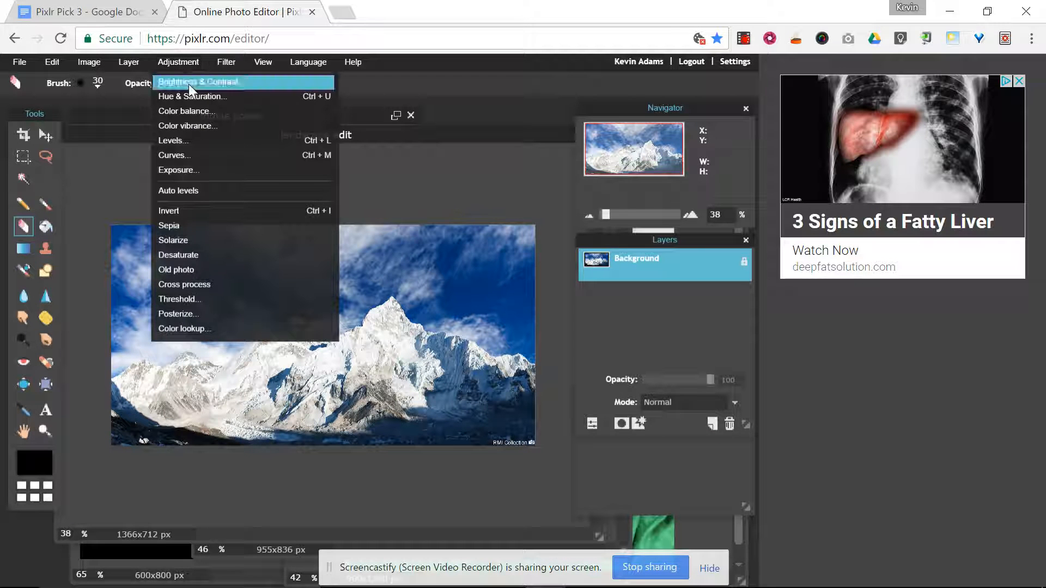
pyautogui.click(188, 83)
pyautogui.moveTo(493, 222); pyautogui.dragTo(476, 274)
pyautogui.click(492, 301)
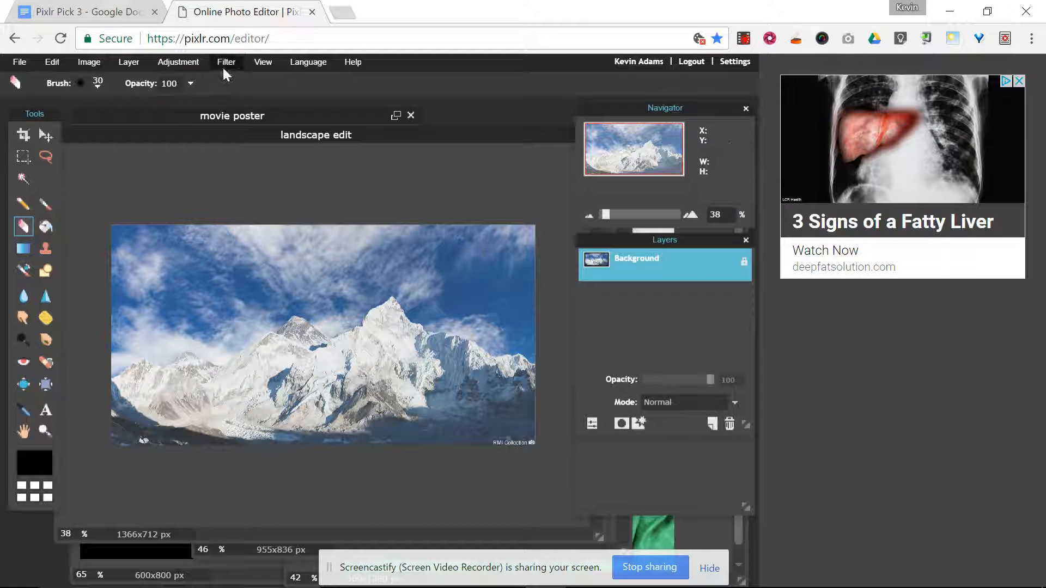
# - Tint the mountain landscape pinkish with Color balance by shifting its colour offsets
pyautogui.click(180, 61)
pyautogui.click(199, 111)
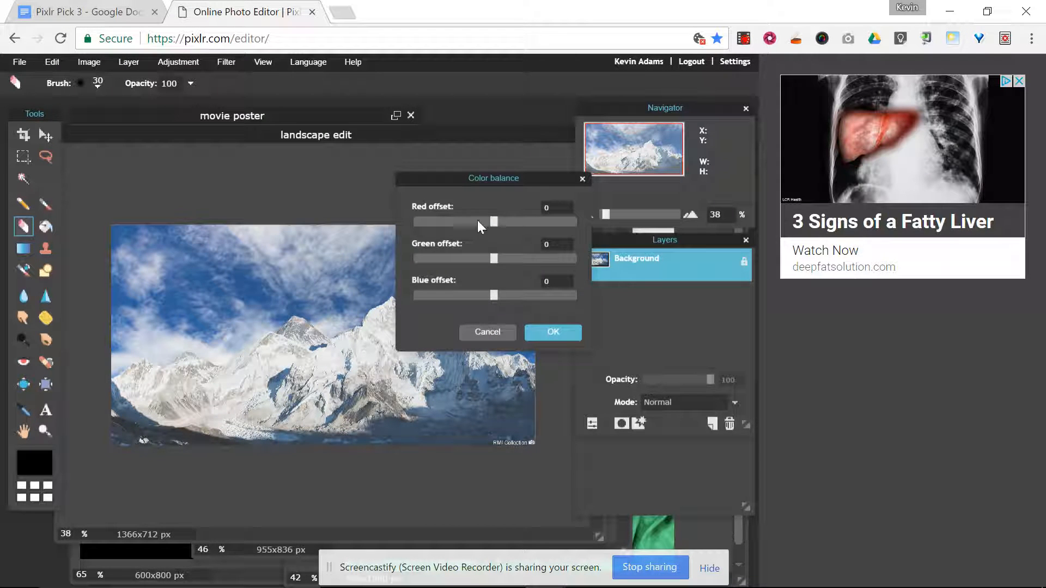
pyautogui.moveTo(498, 224); pyautogui.dragTo(454, 260)
pyautogui.moveTo(486, 295); pyautogui.dragTo(460, 298)
pyautogui.click(553, 332)
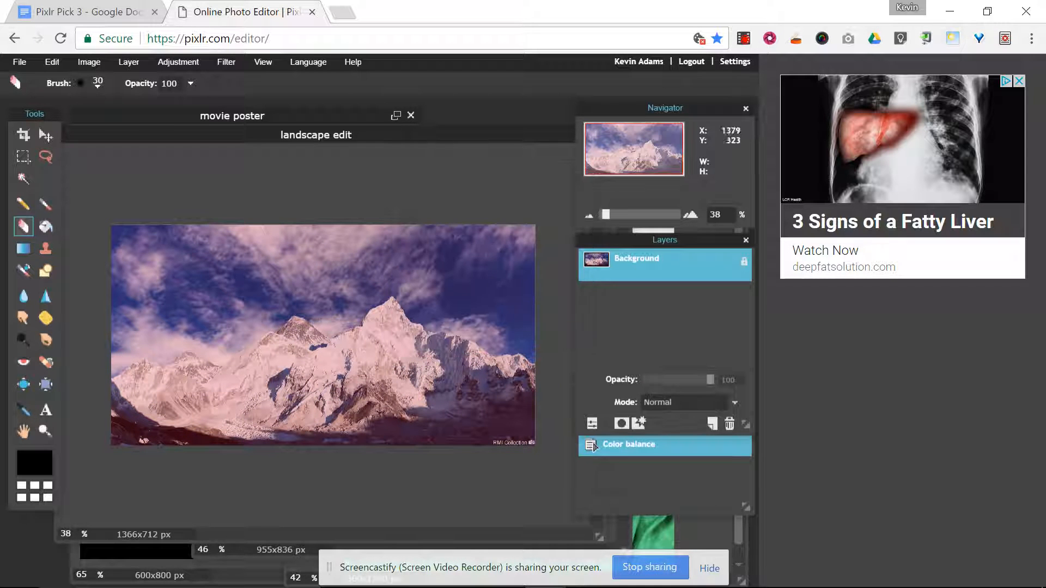
# - Apply a Color vibrance of -44 to the mountain landscape
pyautogui.click(176, 63)
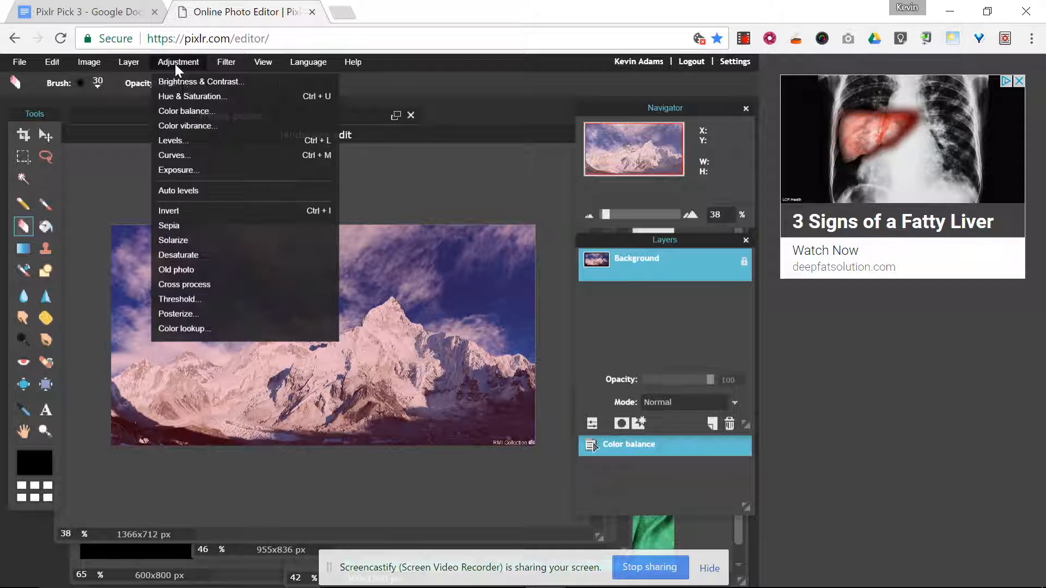
pyautogui.click(200, 124)
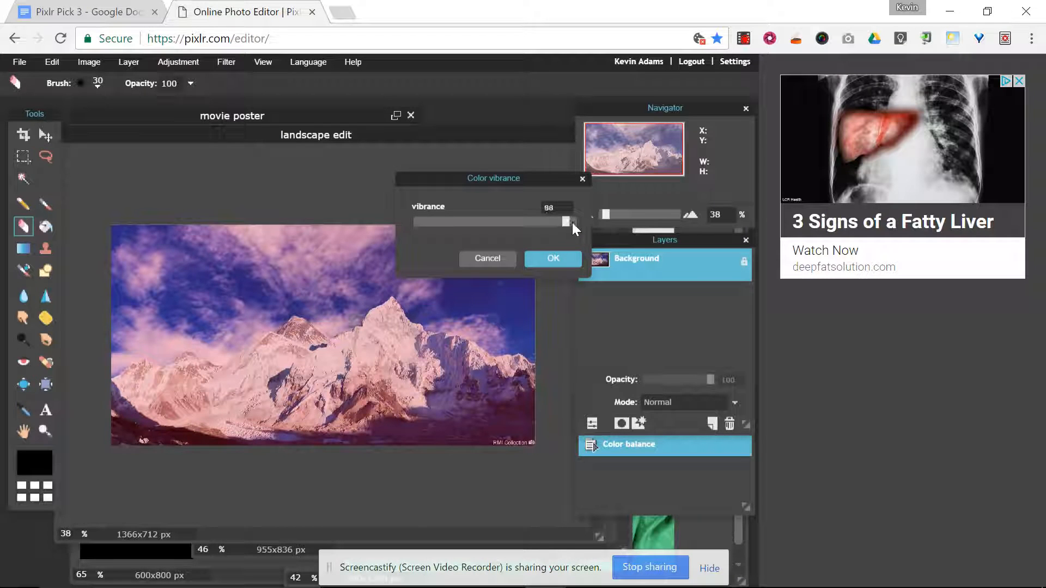
pyautogui.moveTo(442, 224); pyautogui.dragTo(457, 225)
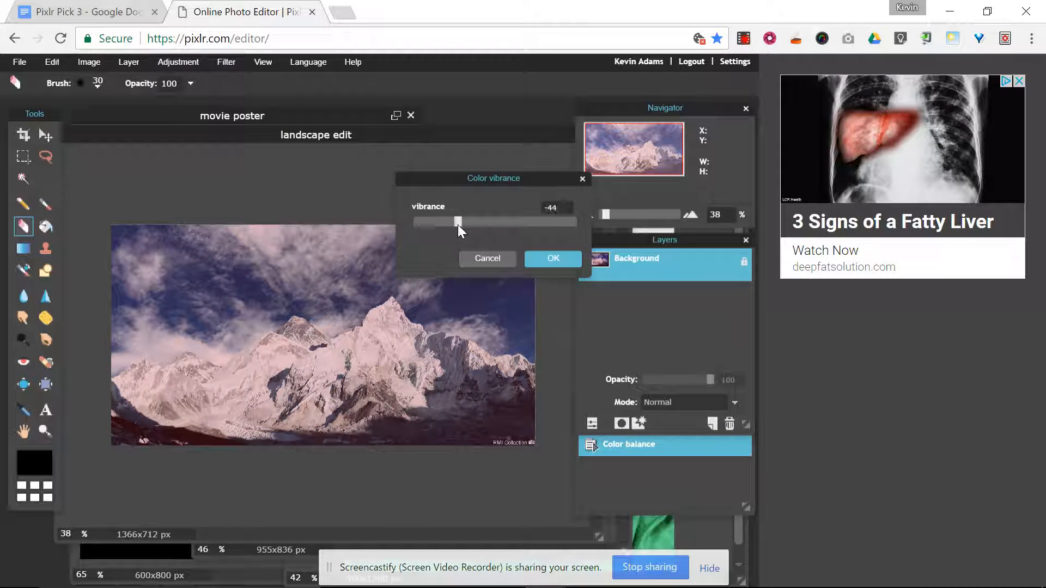
pyautogui.click(538, 259)
# - Preview a Levels change on the landscape with output black at 8 and a lowered output white, and discard it
pyautogui.click(197, 65)
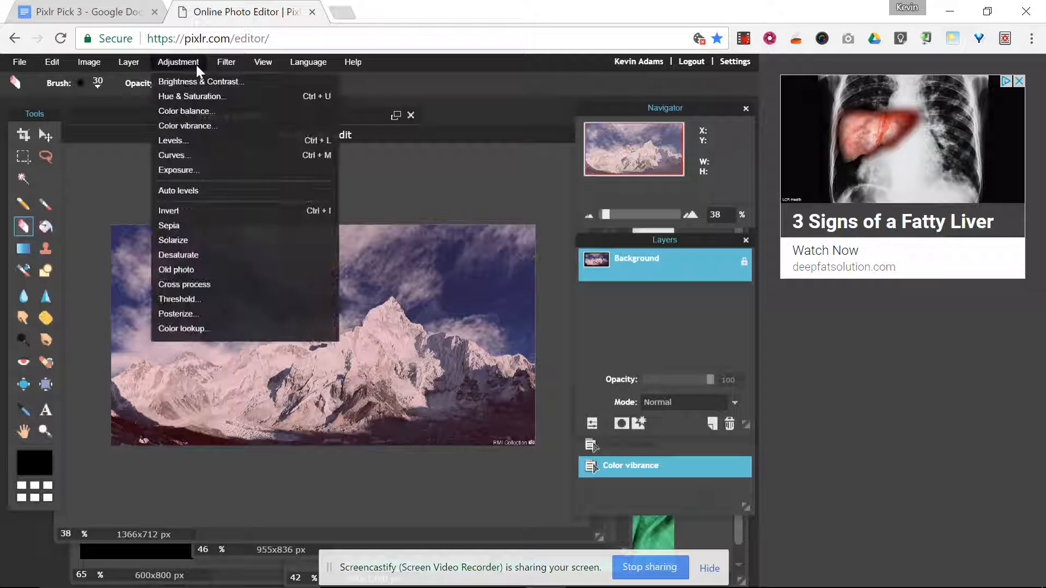
pyautogui.click(208, 137)
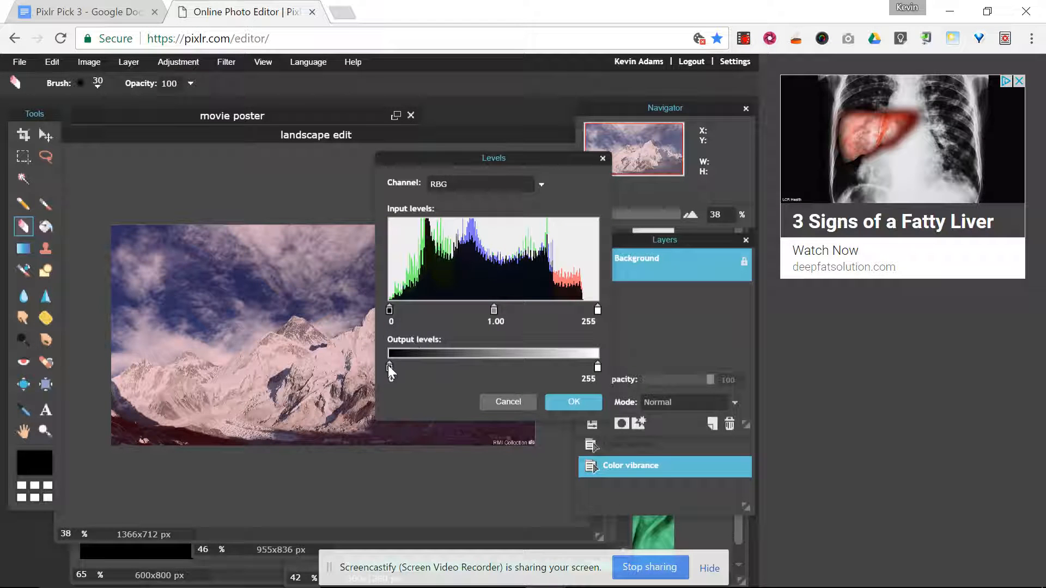
pyautogui.moveTo(390, 367)
pyautogui.mouseDown()
pyautogui.moveTo(482, 373)
pyautogui.moveTo(394, 374)
pyautogui.mouseUp()
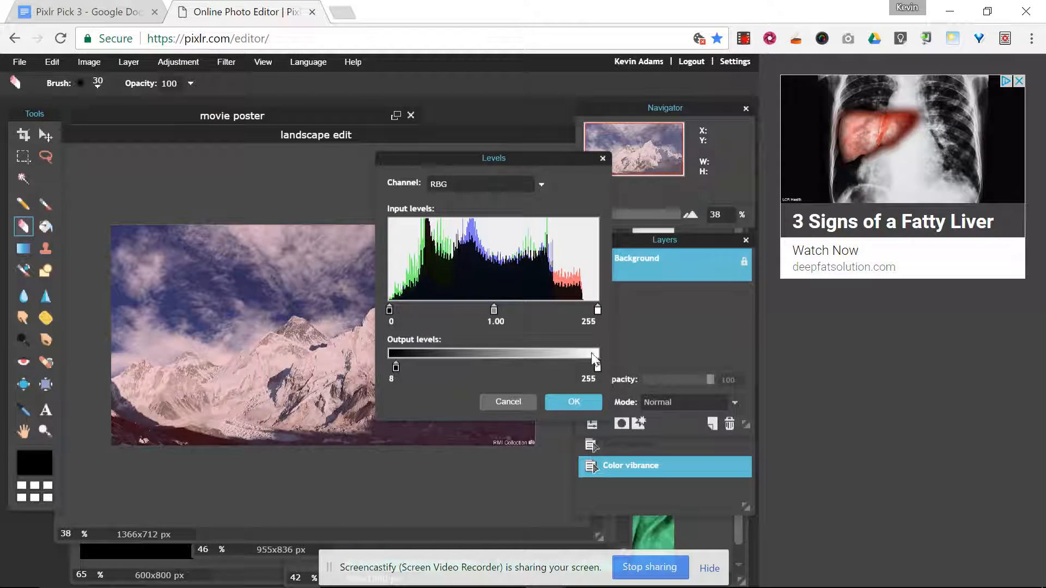
pyautogui.moveTo(597, 368); pyautogui.dragTo(548, 373)
pyautogui.click(508, 401)
# - Distort the landscape's colours with a strongly bent Curves adjustment and invert them
pyautogui.click(179, 62)
pyautogui.click(209, 154)
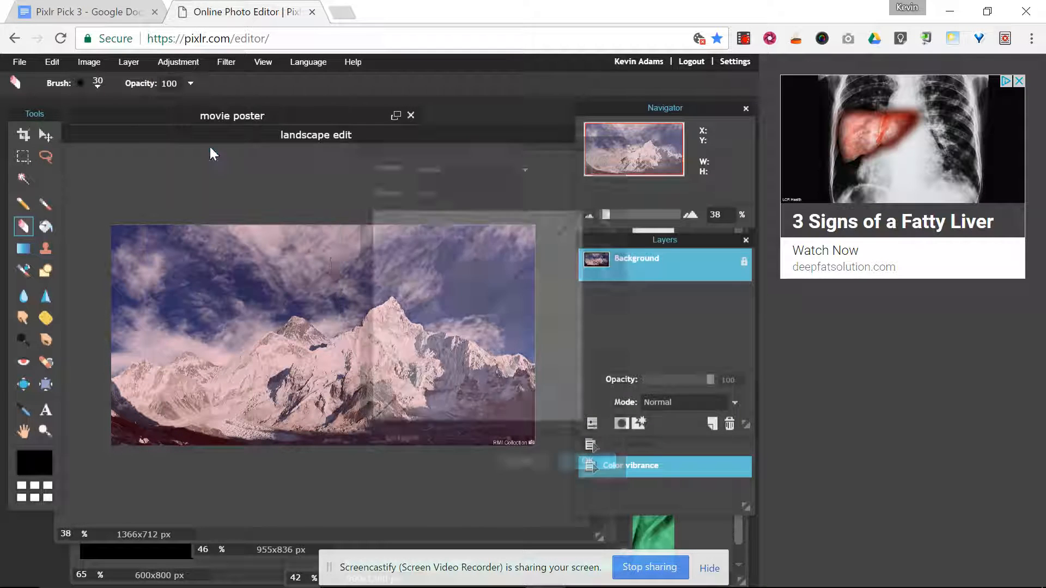
pyautogui.moveTo(473, 312); pyautogui.dragTo(420, 271)
pyautogui.moveTo(531, 215); pyautogui.dragTo(543, 387)
pyautogui.click(568, 464)
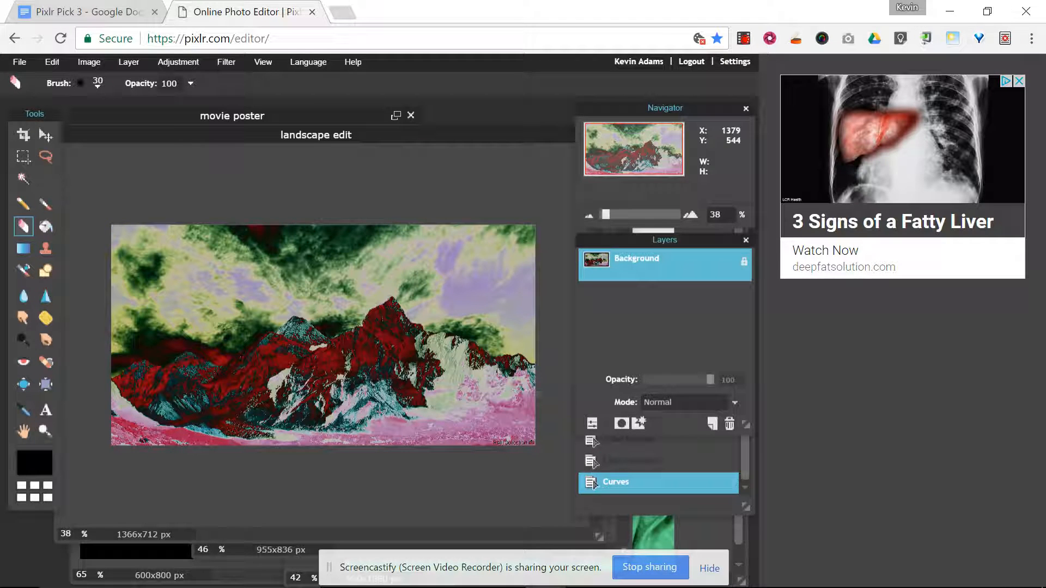
pyautogui.click(168, 68)
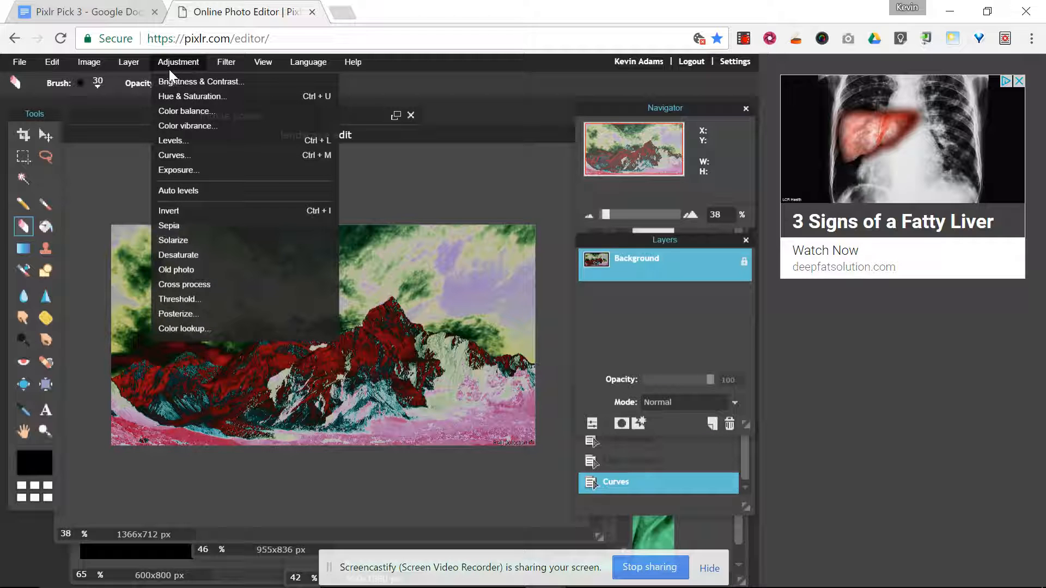
pyautogui.click(212, 212)
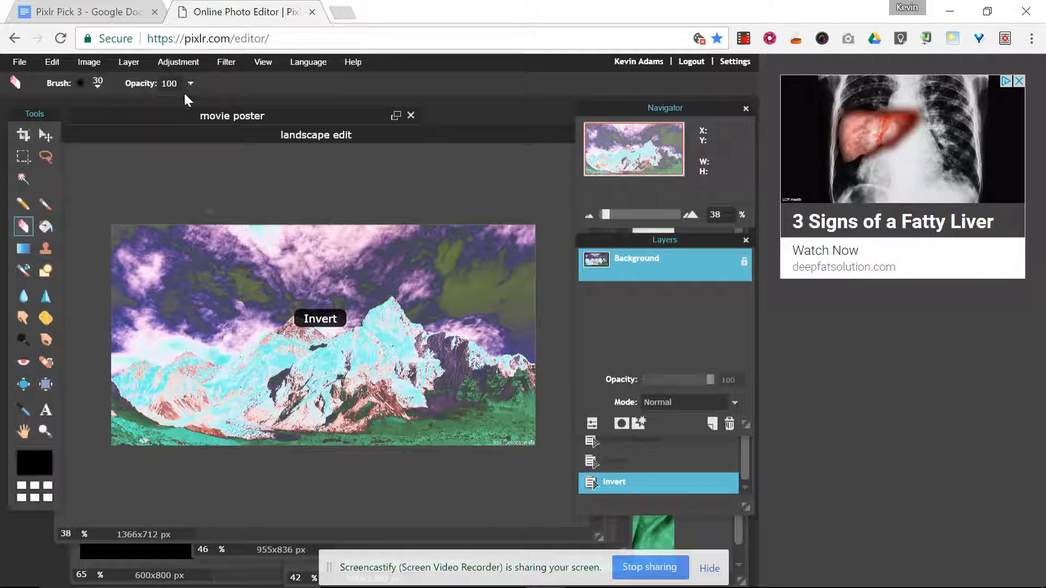
# - Try the Sepia, Solarize and Desaturate adjustments on the landscape in turn and undo all three
pyautogui.click(175, 64)
pyautogui.click(214, 228)
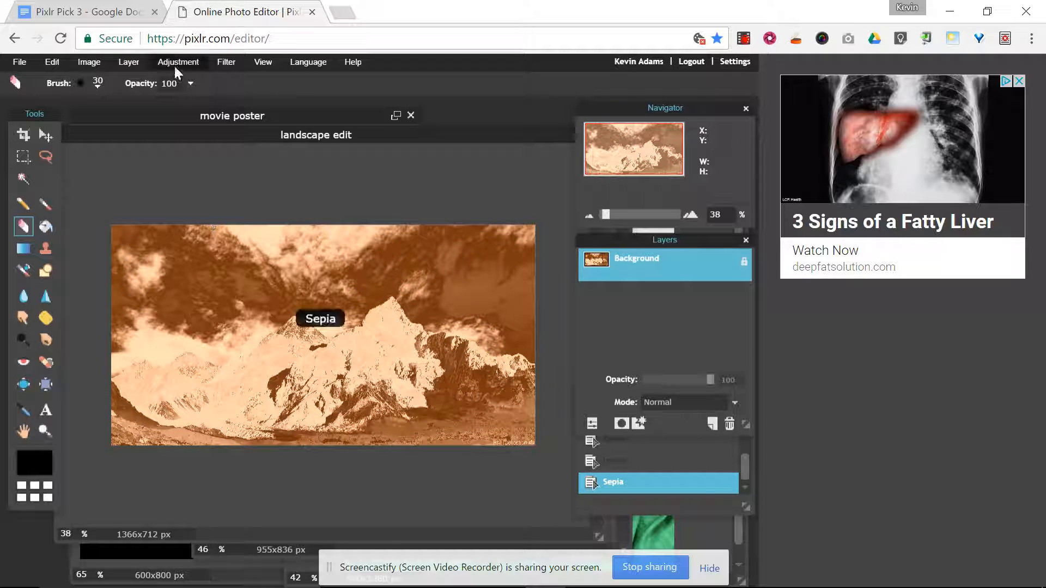
pyautogui.click(168, 63)
pyautogui.click(207, 243)
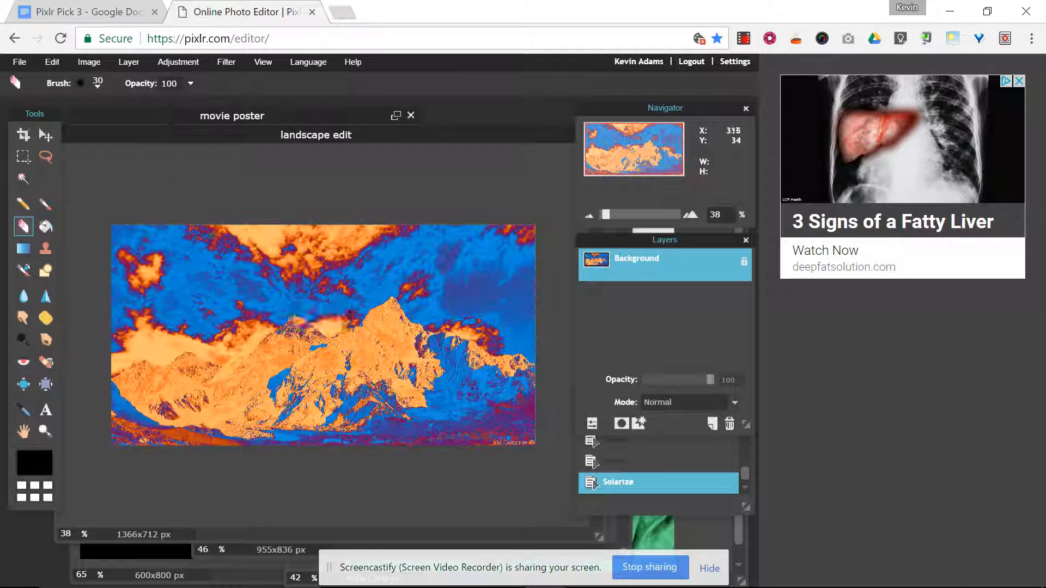
pyautogui.click(188, 62)
pyautogui.click(204, 252)
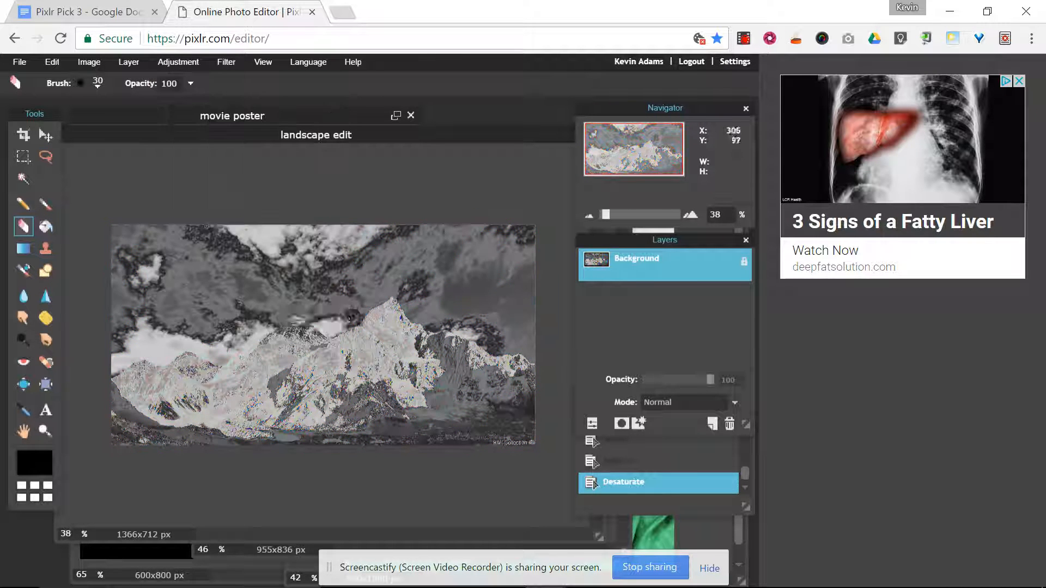
pyautogui.hotkey('ctrl', 'z')
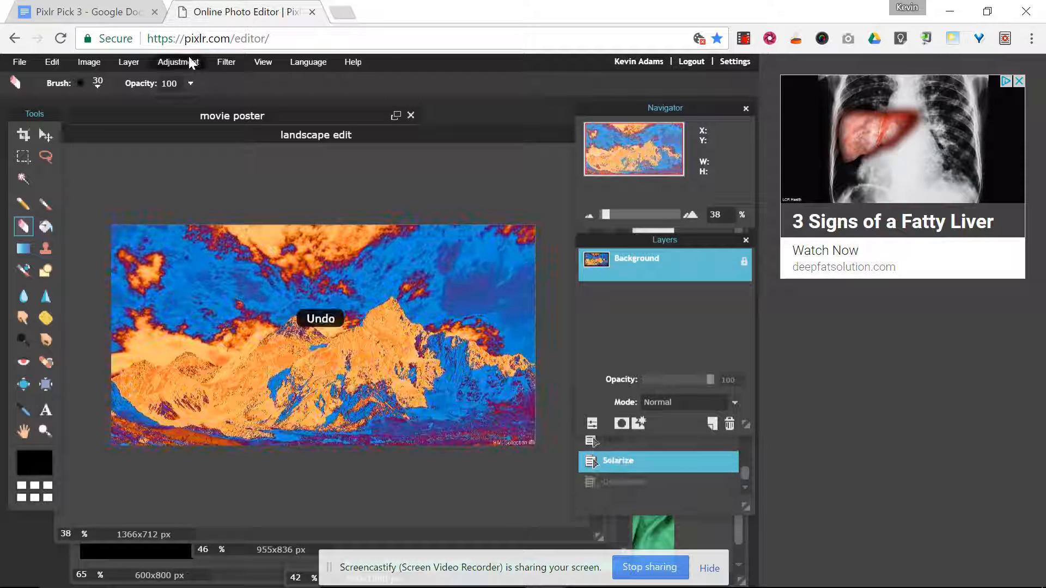
pyautogui.hotkey('ctrl', 'z')
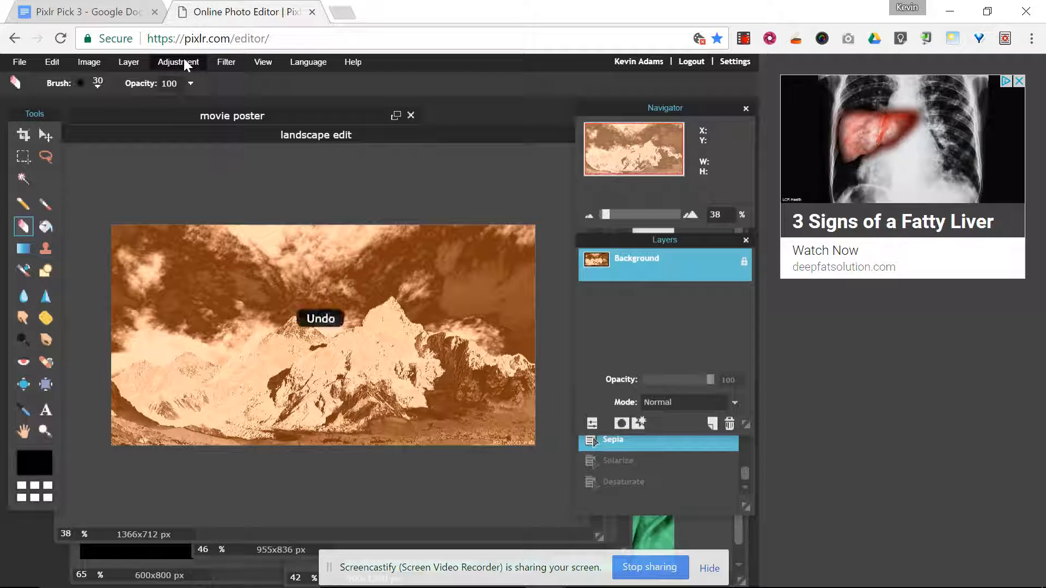
pyautogui.hotkey('ctrl', 'z')
# - Preview a Threshold adjustment on the landscape and discard it
pyautogui.click(184, 62)
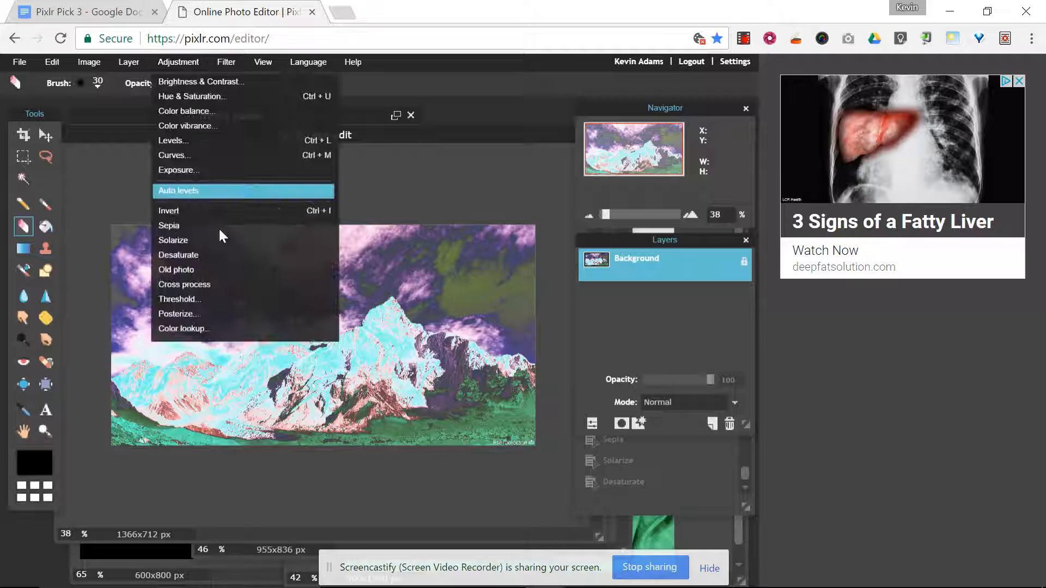
pyautogui.click(223, 298)
pyautogui.moveTo(438, 221)
pyautogui.mouseDown()
pyautogui.moveTo(561, 224)
pyautogui.moveTo(433, 229)
pyautogui.mouseUp()
pyautogui.click(491, 257)
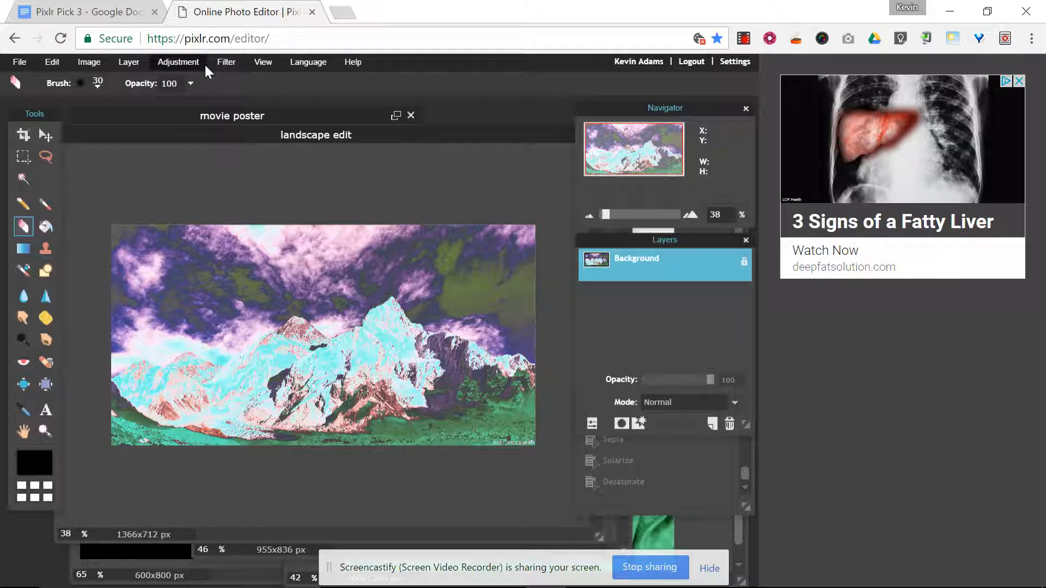
pyautogui.click(237, 62)
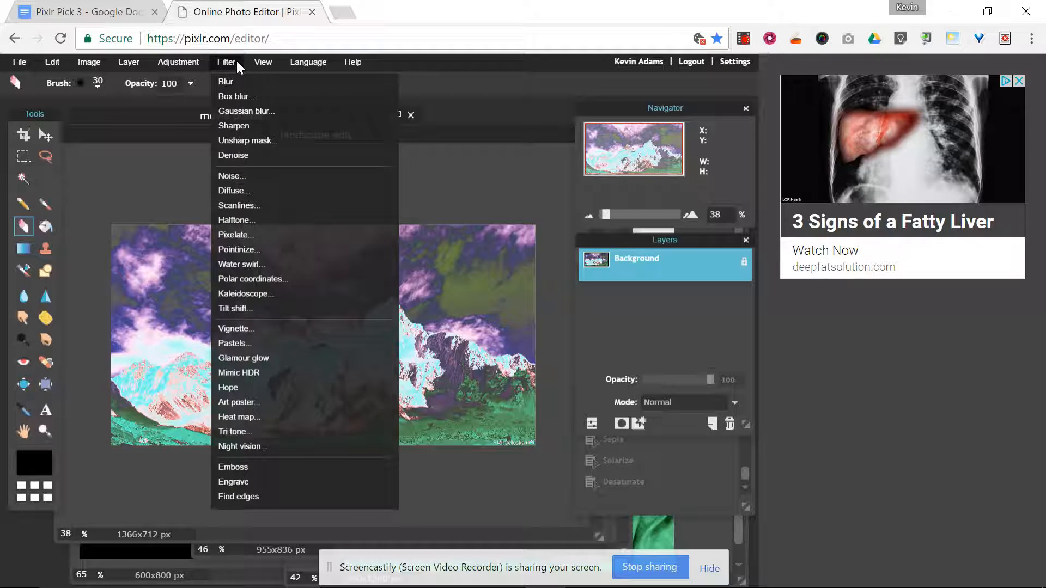
pyautogui.click(237, 61)
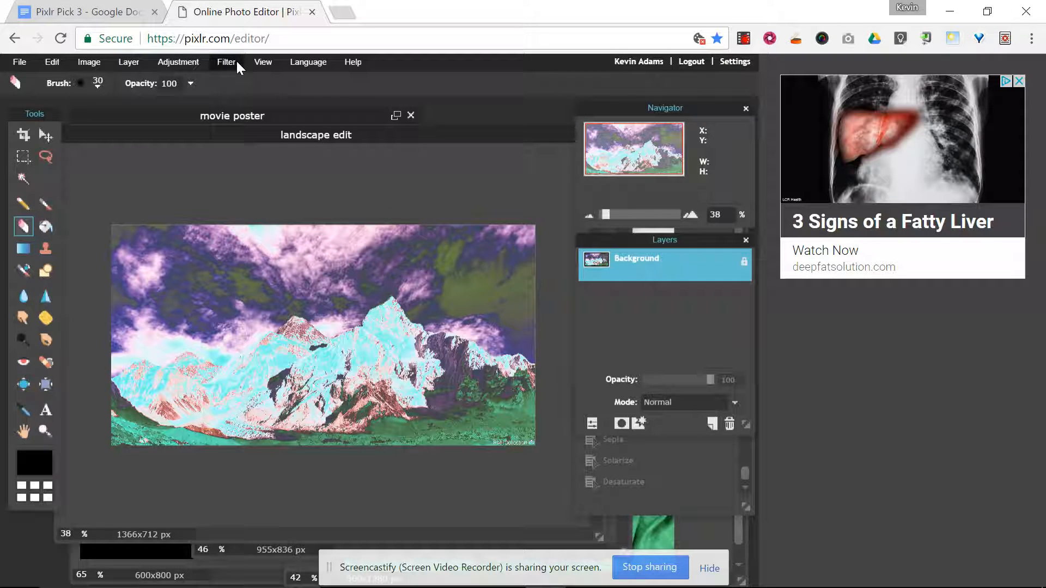
pyautogui.click(191, 62)
pyautogui.click(191, 62)
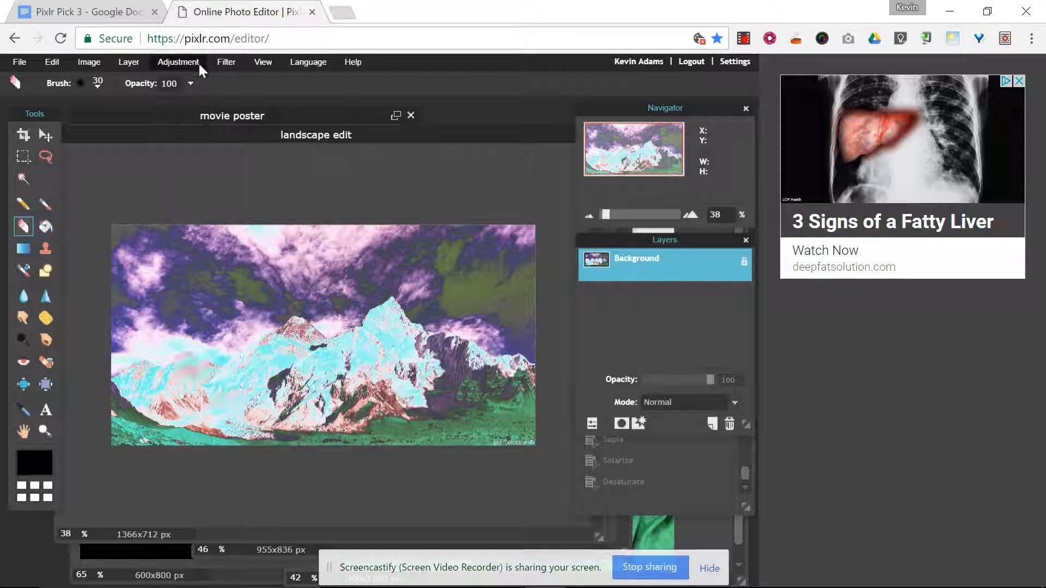
# - Move the landscape edit image out of the way and bring the Untitled portrait image back to the front
pyautogui.moveTo(275, 130); pyautogui.dragTo(292, 308)
pyautogui.moveTo(373, 167); pyautogui.dragTo(296, 153)
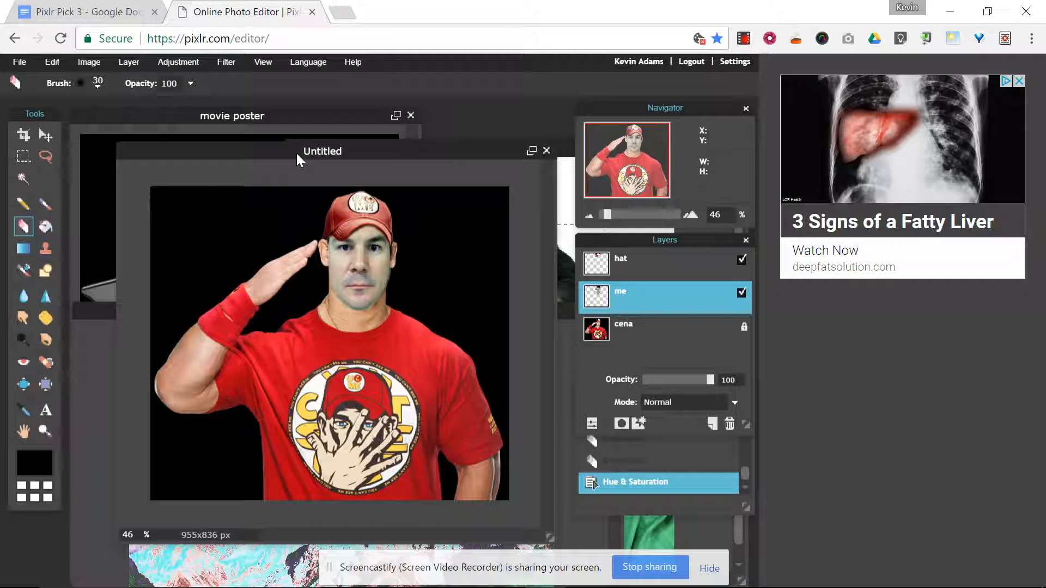